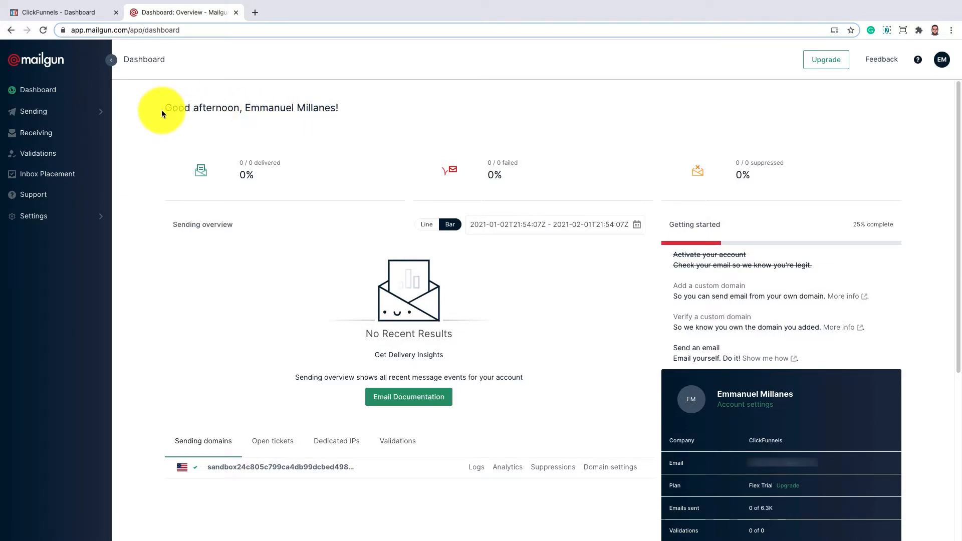
# Add the sending domain mg.mannymiles.net in Mailgun with the US region and a 1024 DKIM key length.
pyautogui.click(62, 115)
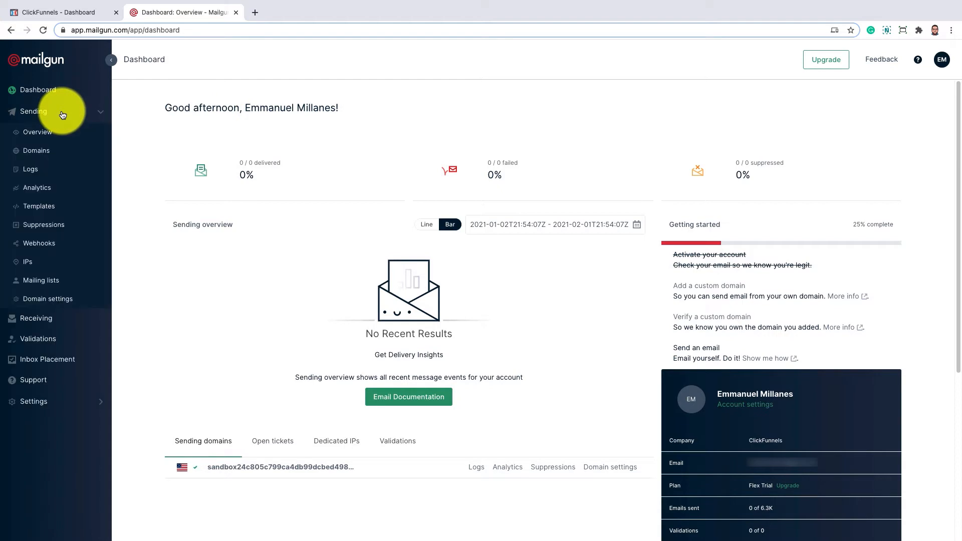
pyautogui.click(57, 154)
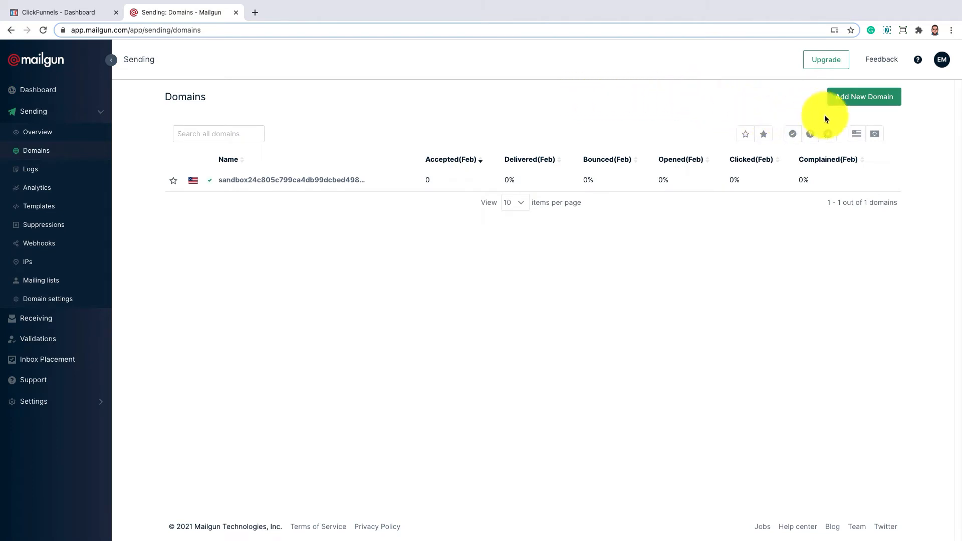
pyautogui.click(868, 106)
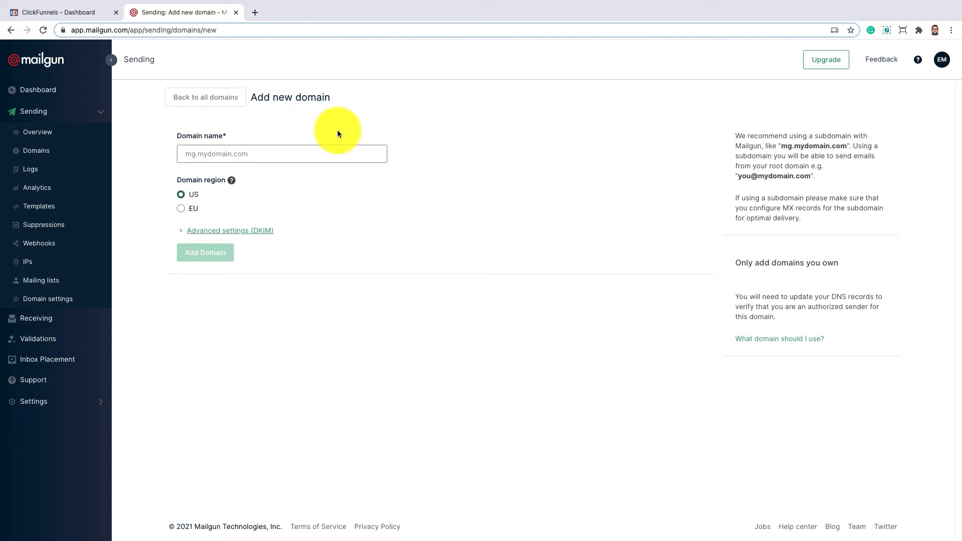
pyautogui.write('mg.mannymiles.net')
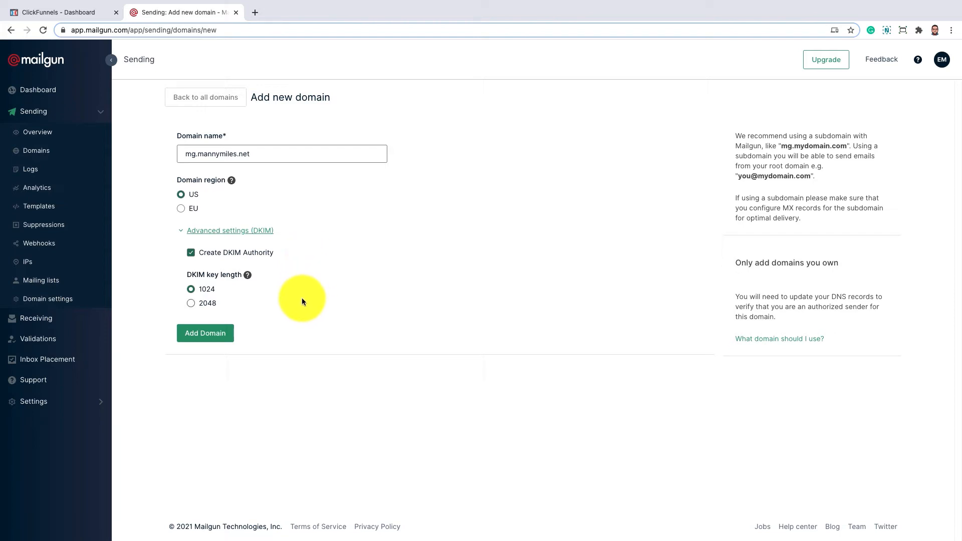
pyautogui.click(228, 343)
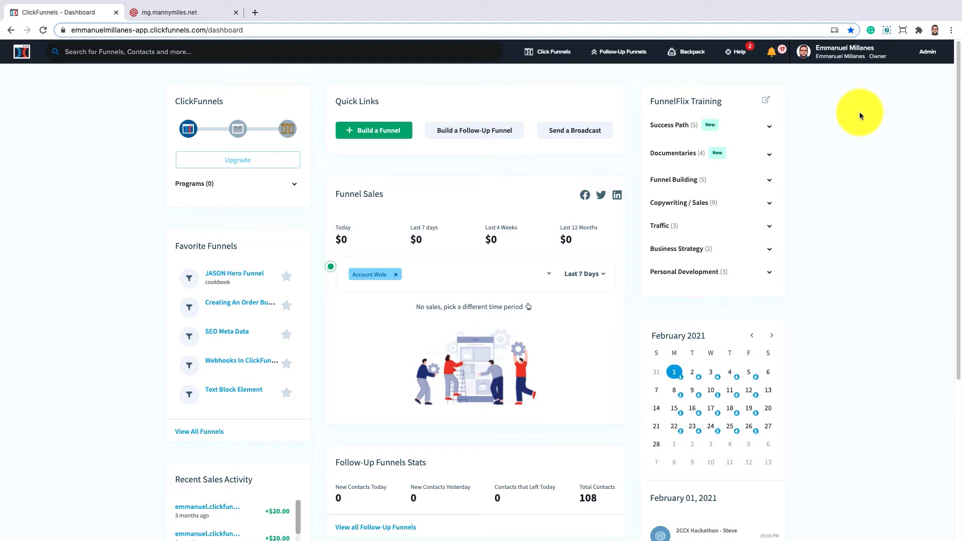
# Switch to ClickFunnels and open the DNS zone records of mannymiles.net for editing in the account's domain settings.
pyautogui.click(846, 62)
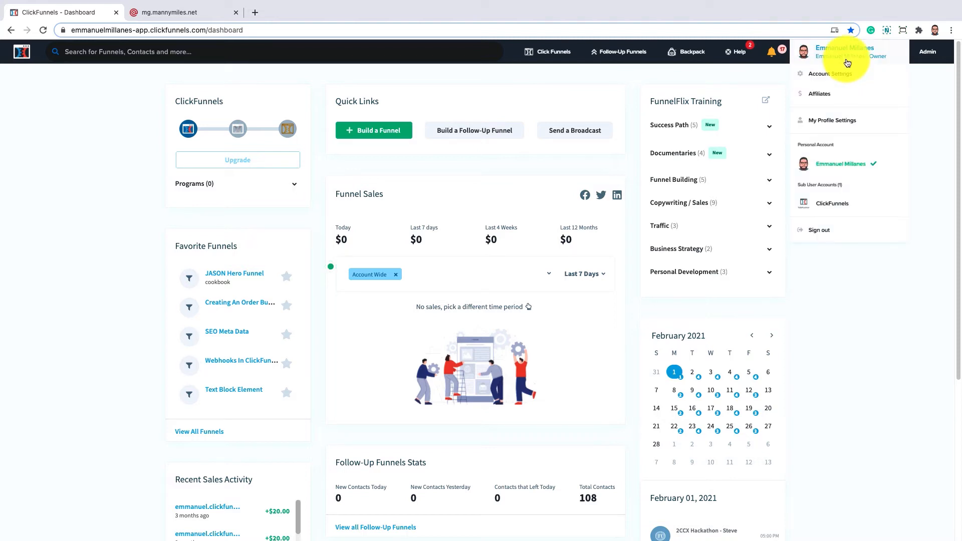
pyautogui.click(877, 76)
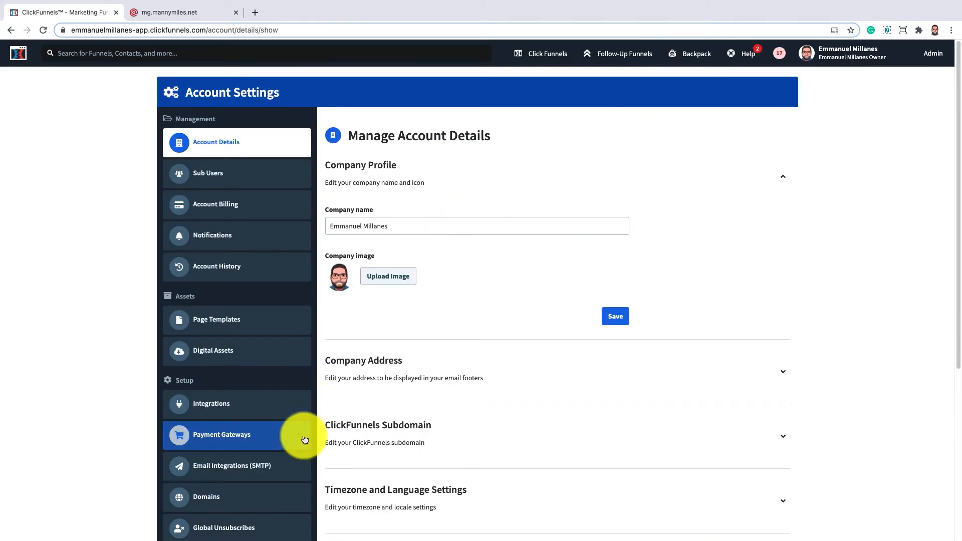
pyautogui.click(291, 496)
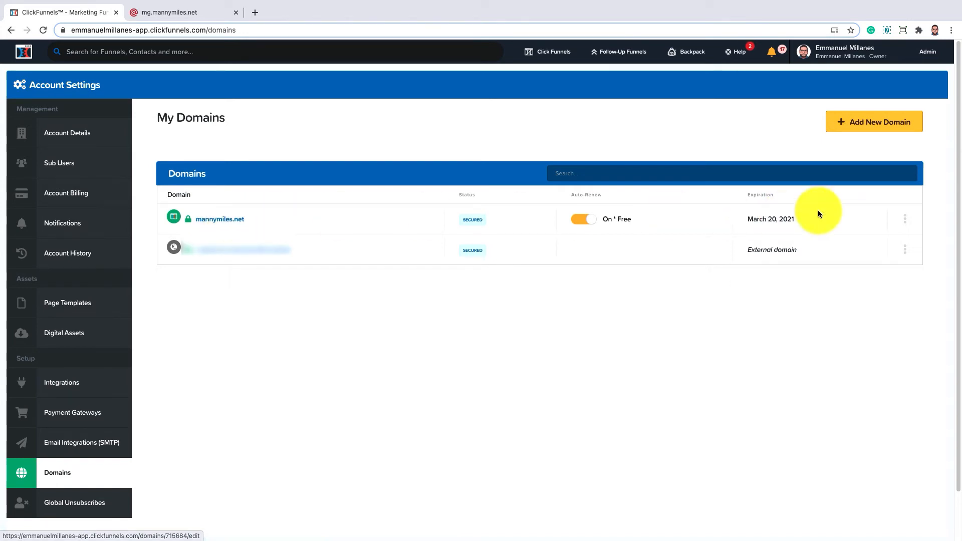
pyautogui.click(906, 219)
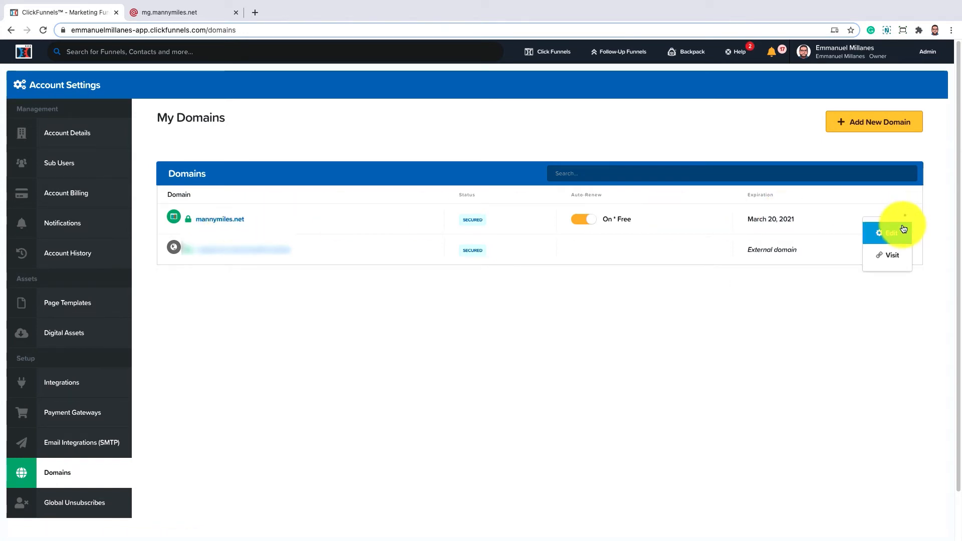
pyautogui.click(901, 234)
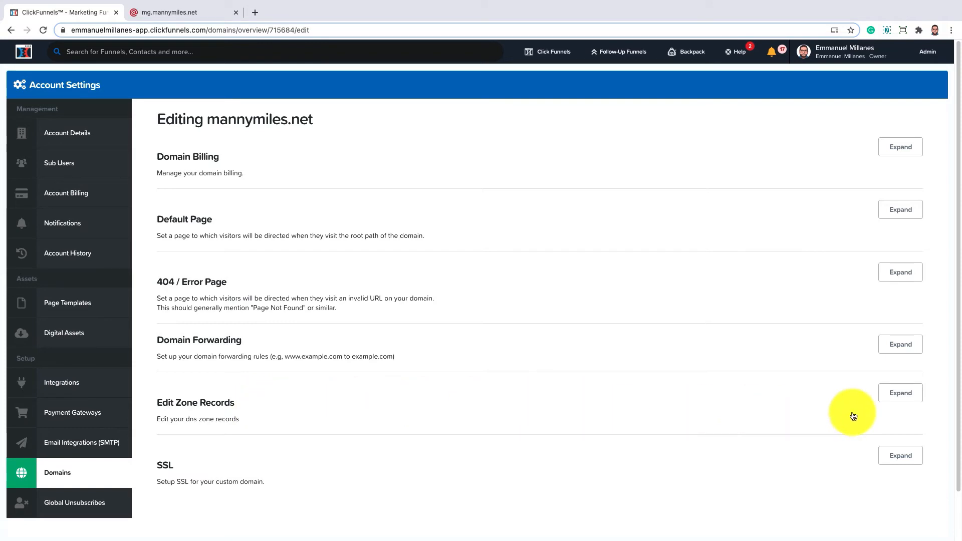
pyautogui.click(918, 401)
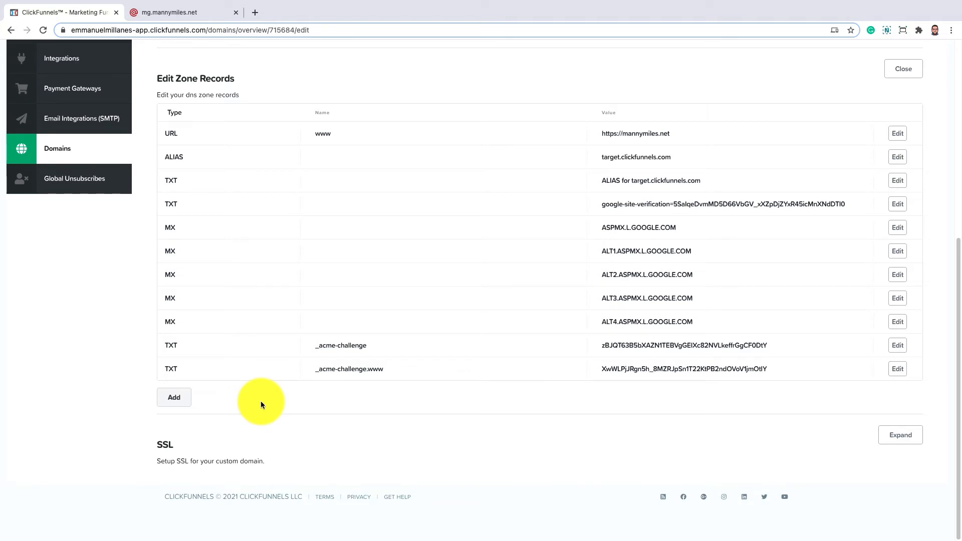
# Add and save a TXT zone record named mg with the Mailgun SPF value "v=spf1 include:mailgun.org ~all".
pyautogui.hotkey('ctrl', 'Tab')
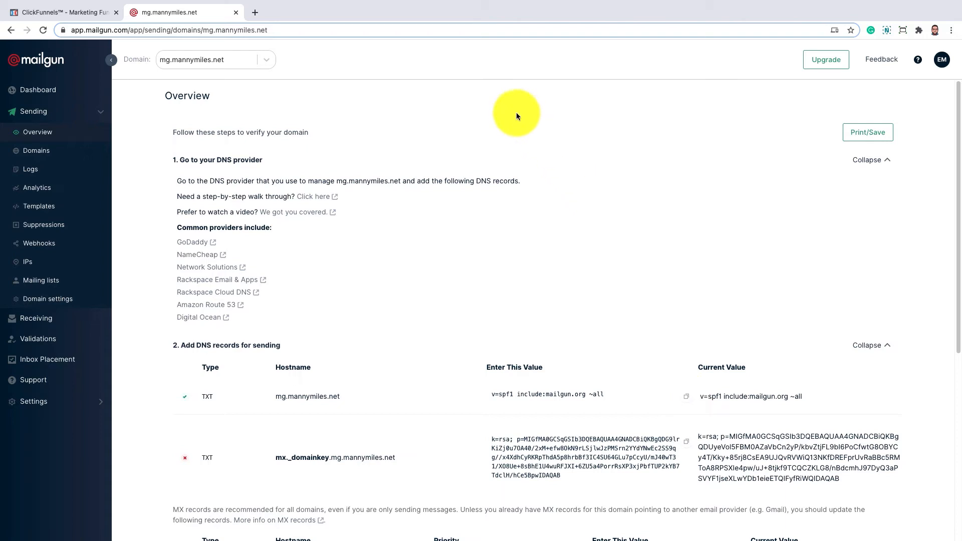
pyautogui.hotkey('ctrl', 'Tab')
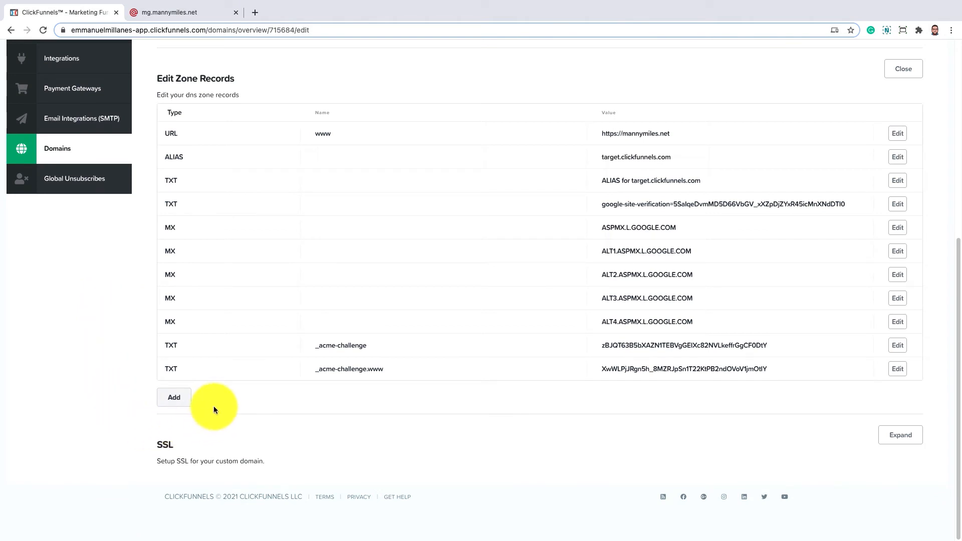
pyautogui.click(186, 403)
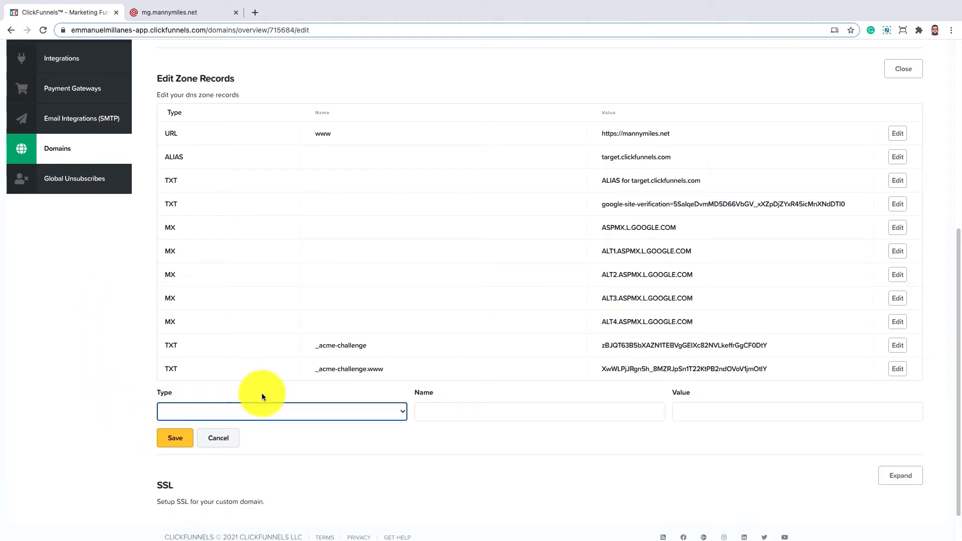
pyautogui.click(266, 412)
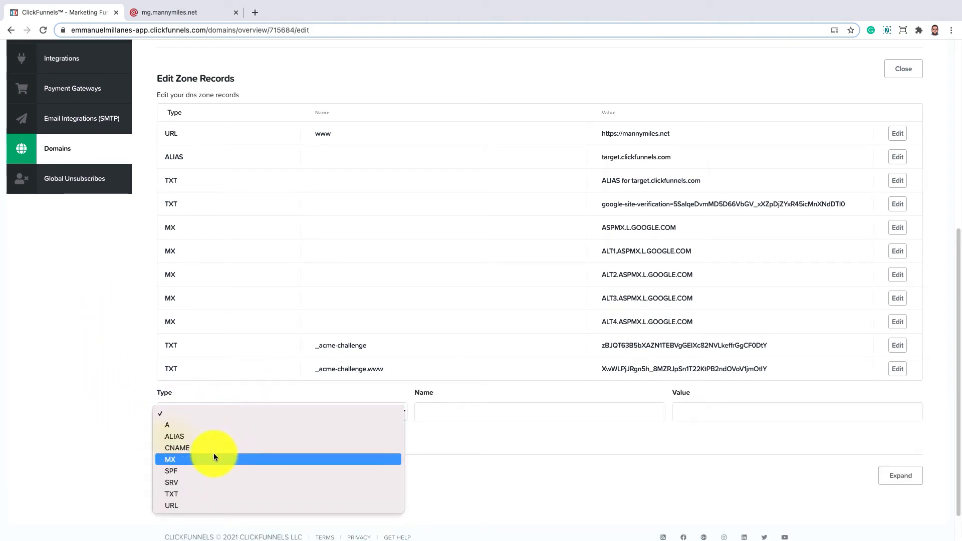
pyautogui.click(194, 495)
pyautogui.click(456, 411)
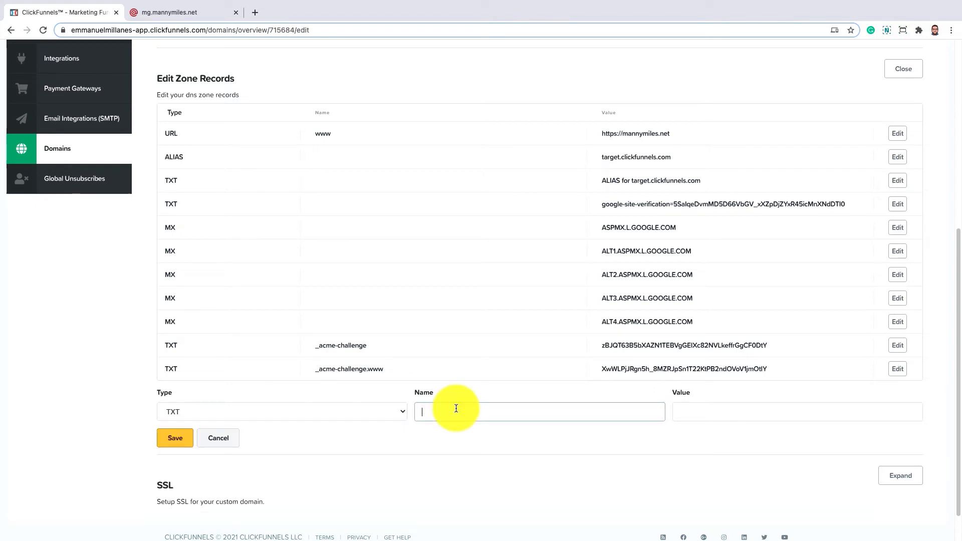
pyautogui.write('mg')
pyautogui.press('Tab')
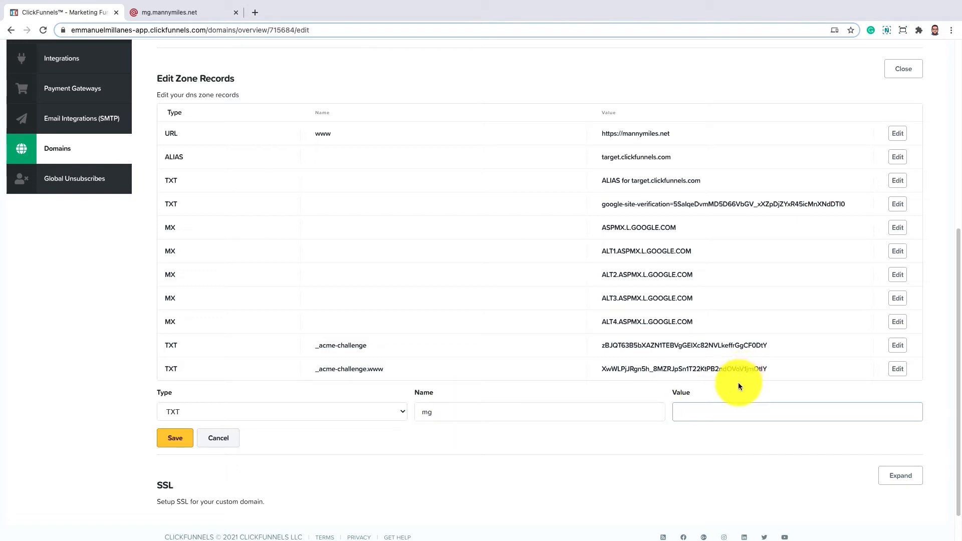
pyautogui.write('v=spf1 include:mailgun.org ~all')
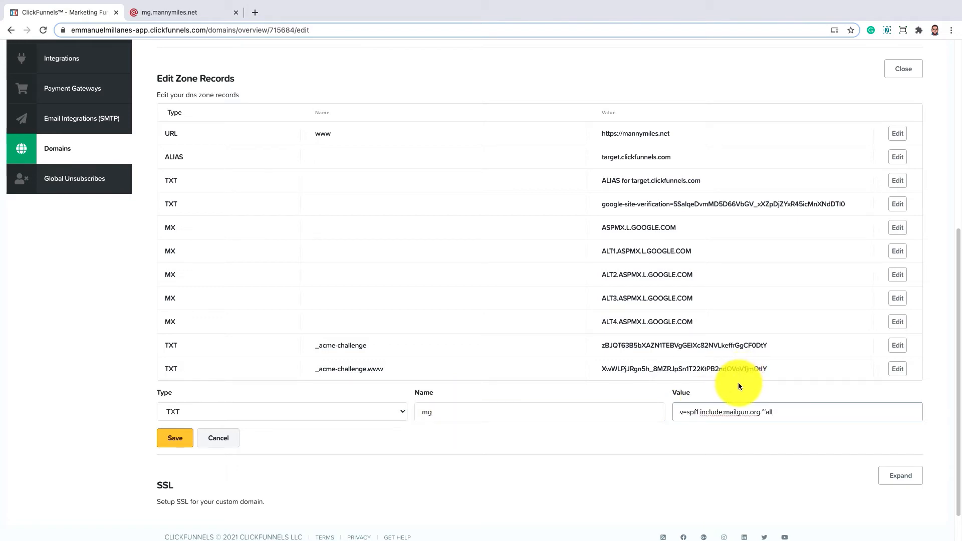
pyautogui.click(175, 441)
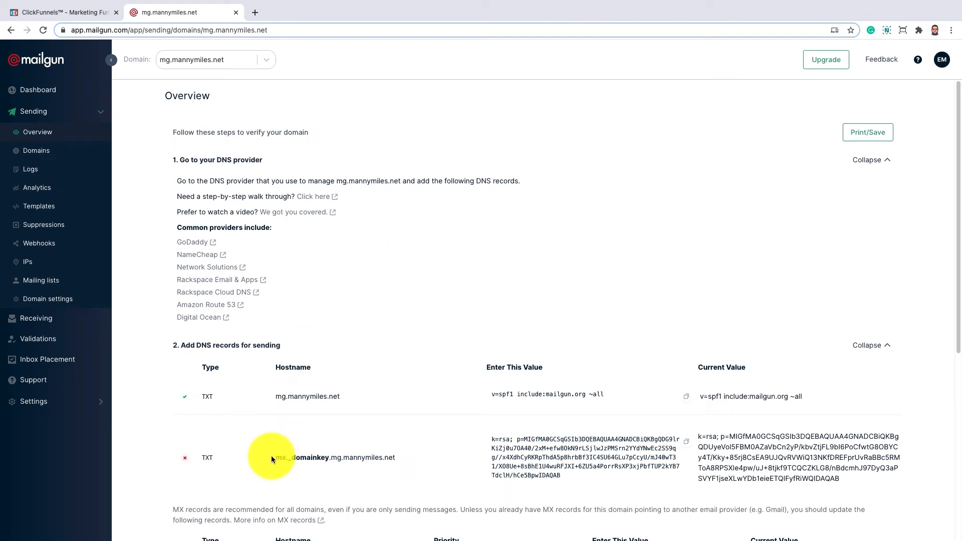
# Copy the DKIM hostname part mx._domainkey.mg from Mailgun and use it as the name of a new TXT record in ClickFunnels.
pyautogui.moveTo(272, 457); pyautogui.dragTo(340, 458)
pyautogui.press('super+c')
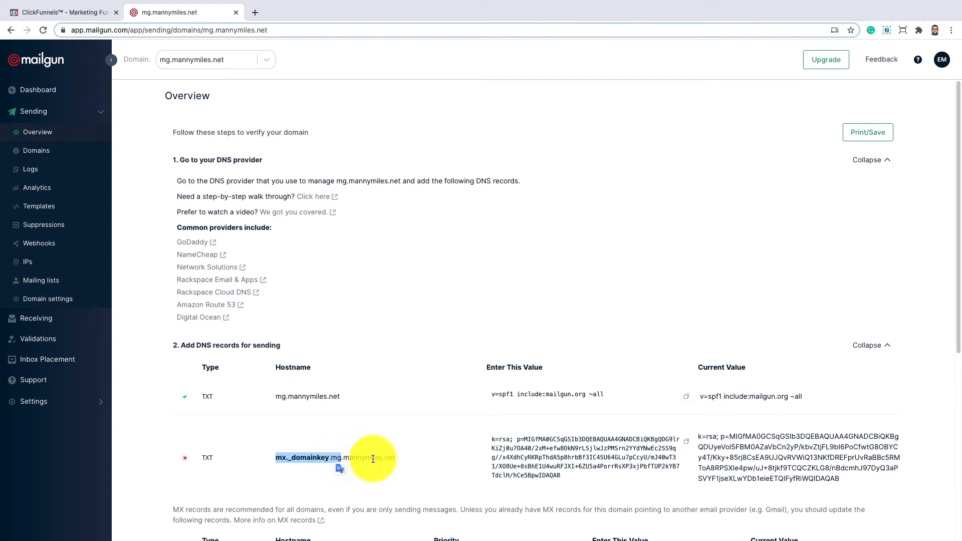
pyautogui.click(391, 458)
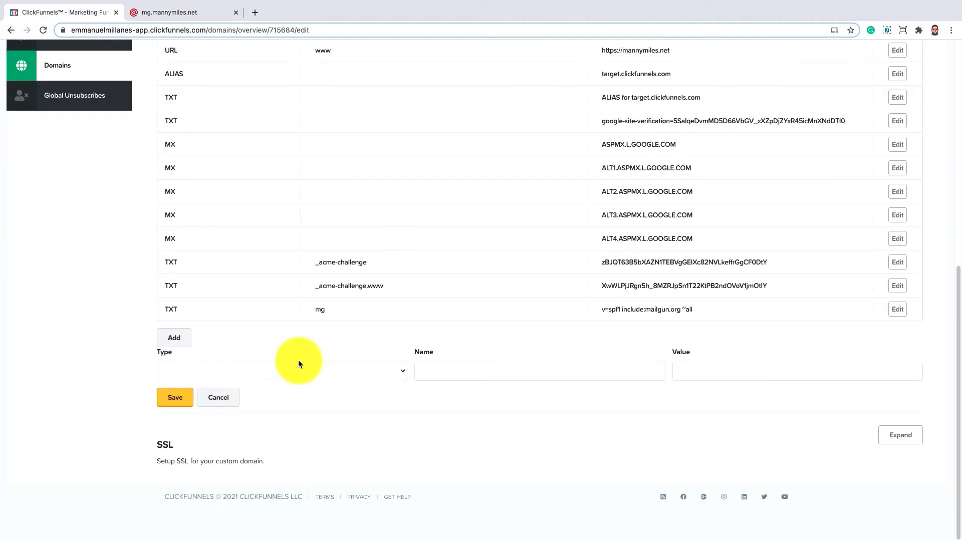
pyautogui.click(258, 373)
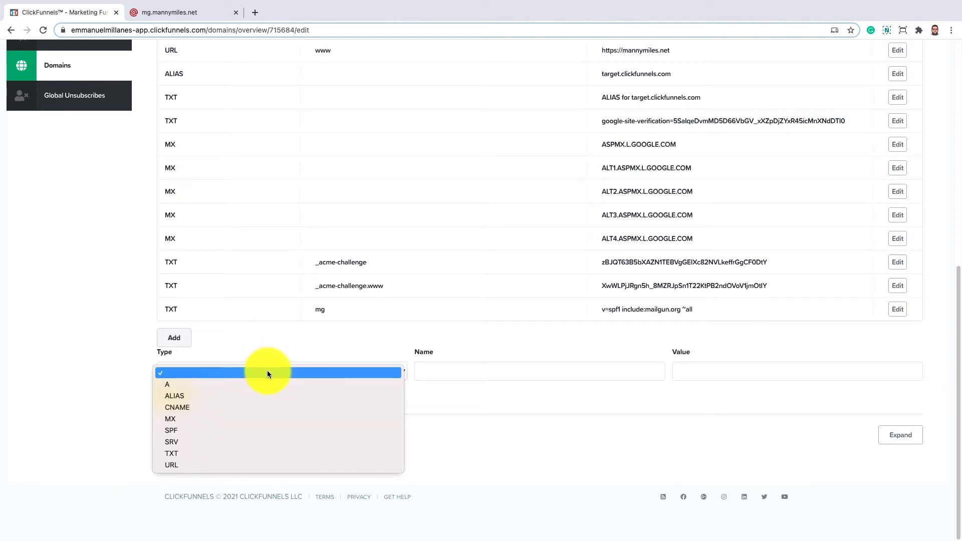
pyautogui.click(197, 452)
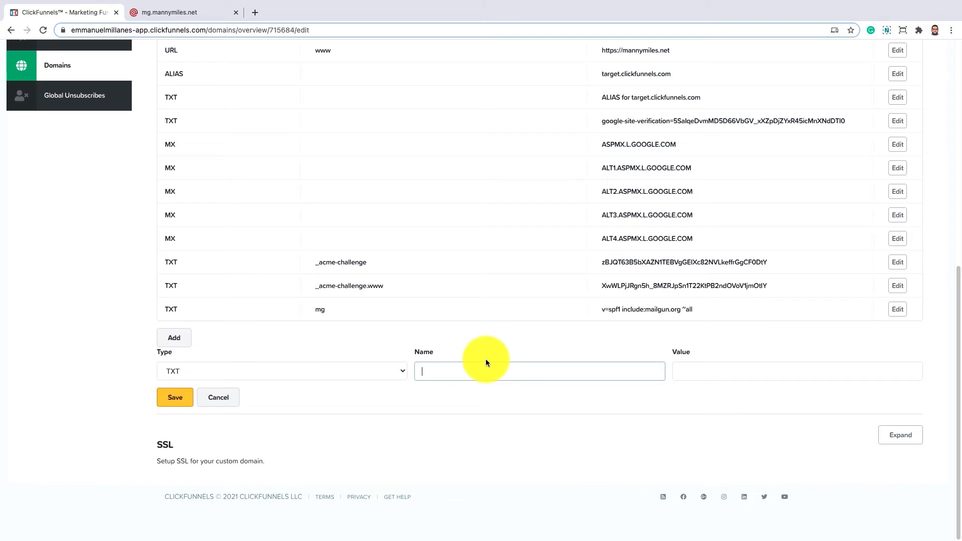
pyautogui.press('super+v')
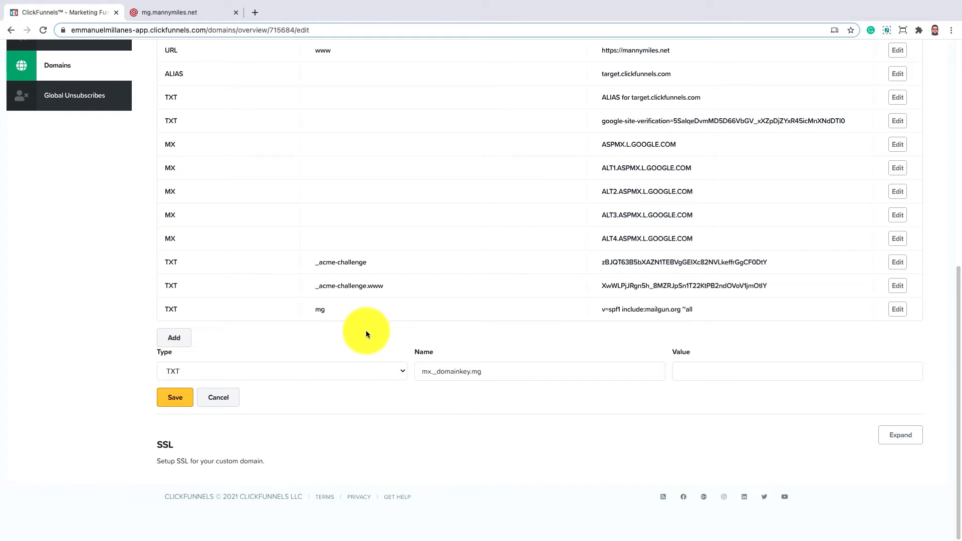
# Copy the DKIM public key value from Mailgun into the mx._domainkey.mg TXT record in ClickFunnels and save the record.
pyautogui.hotkey('ctrl', 'Tab')
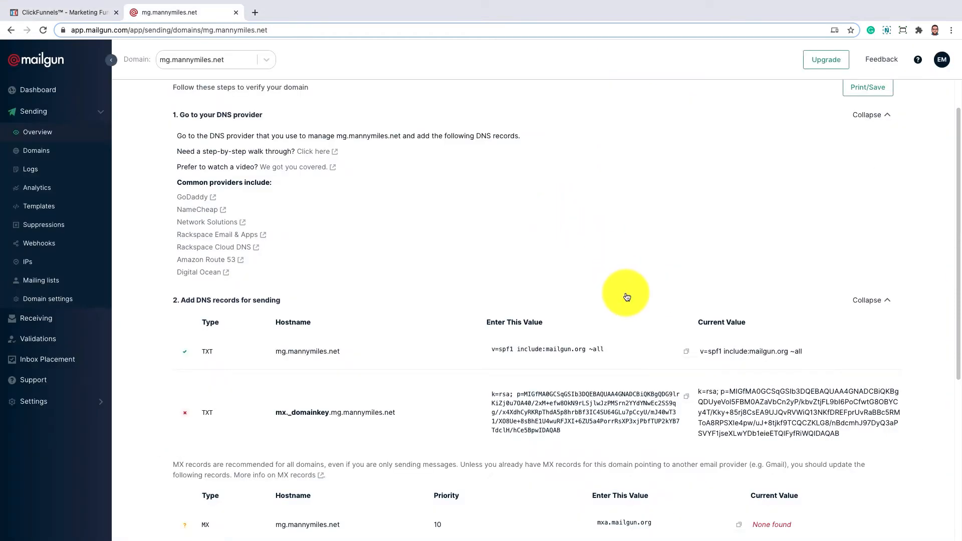
pyautogui.click(686, 399)
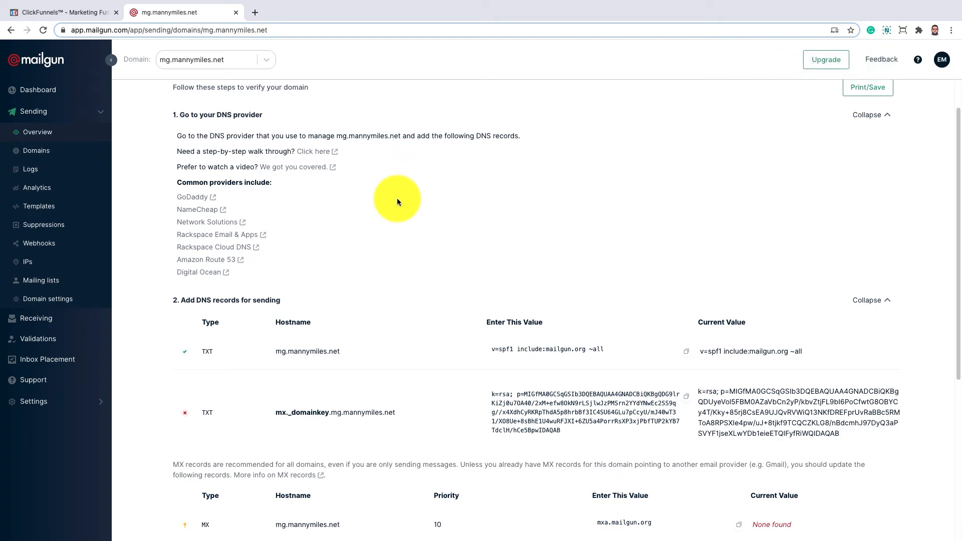
pyautogui.hotkey('ctrl', 'Tab')
pyautogui.click(694, 376)
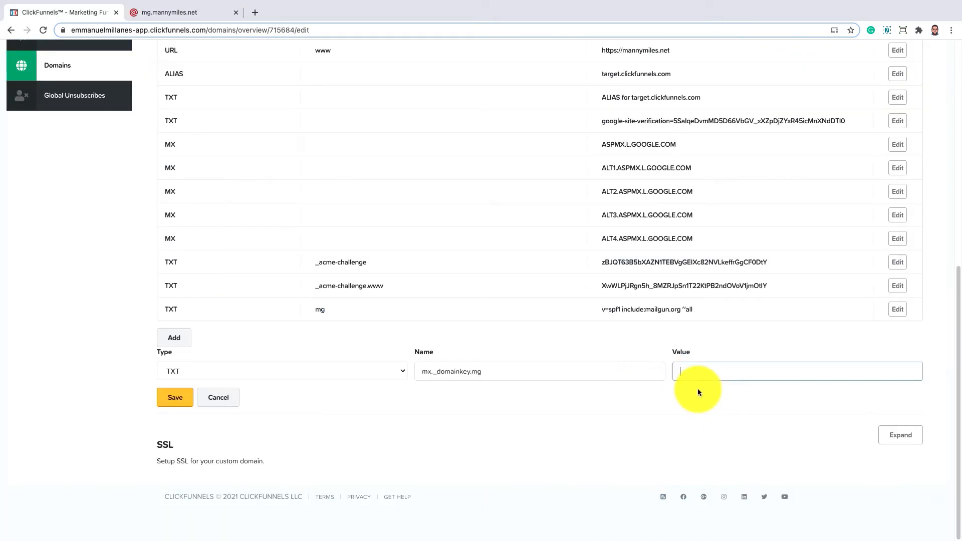
pyautogui.hotkey('ctrl', 'v')
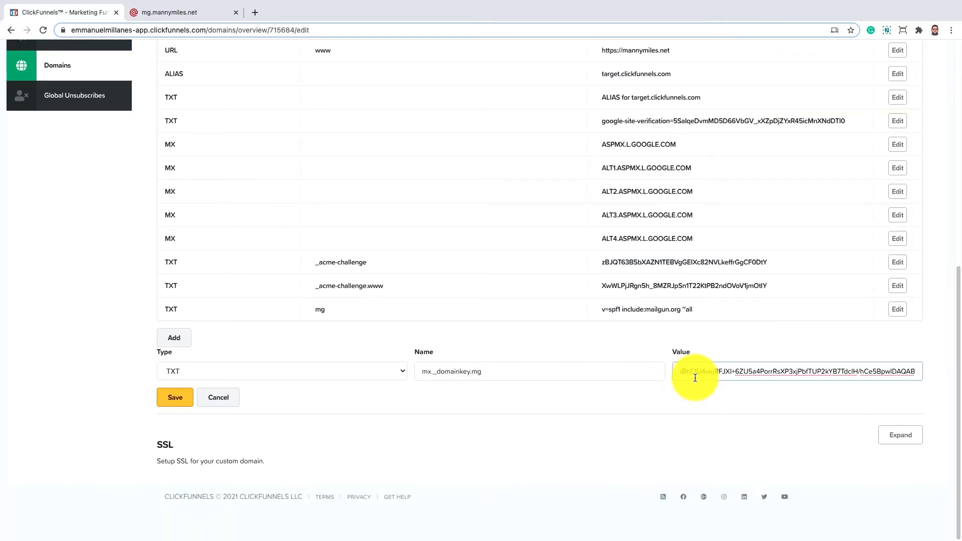
pyautogui.click(185, 405)
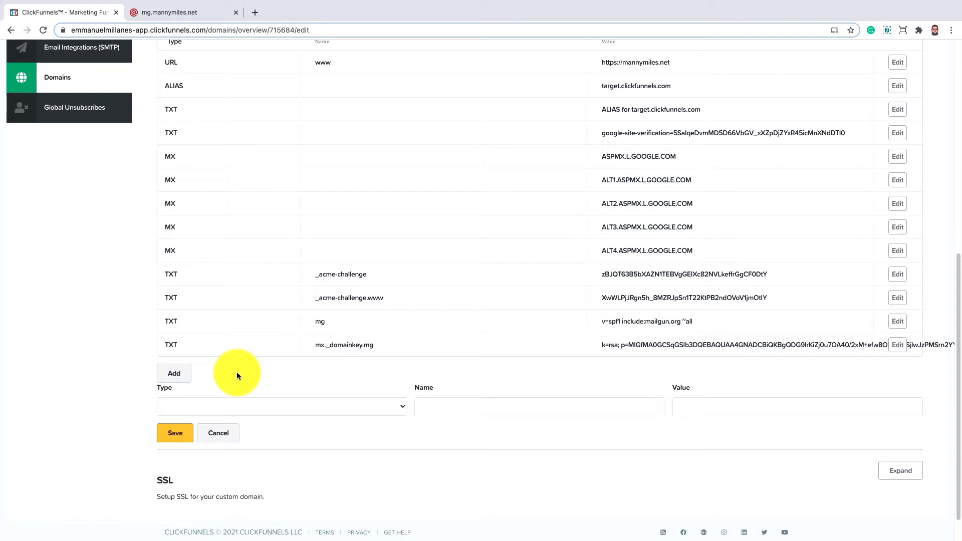
# Copy the first MX value from Mailgun and save it in ClickFunnels as an MX record named mg with value mxa.mailgun.org.
pyautogui.hotkey('ctrl', 'Tab')
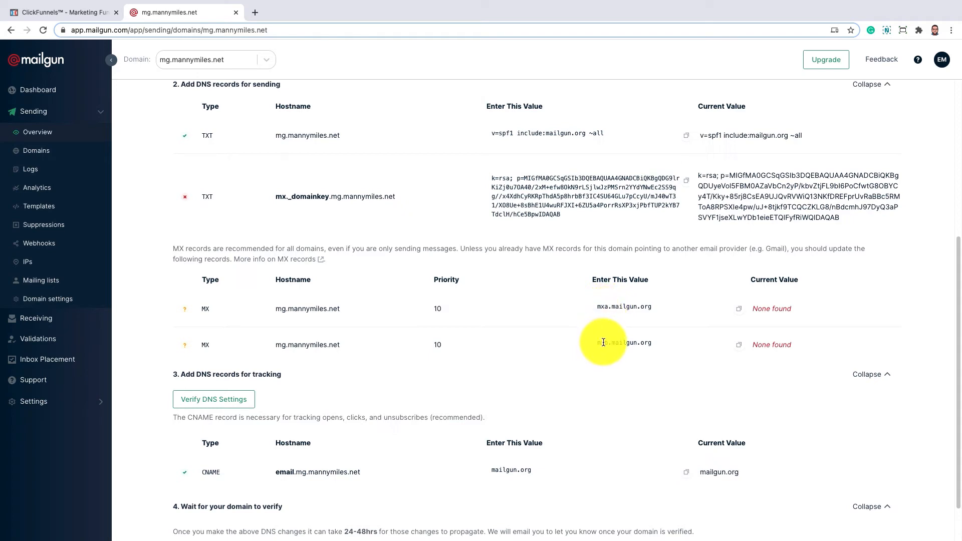
pyautogui.click(739, 309)
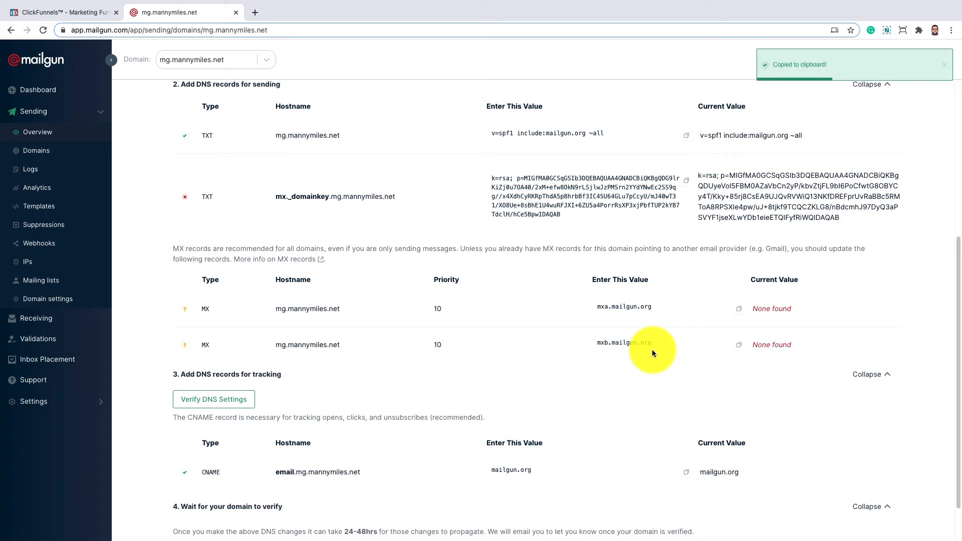
pyautogui.hotkey('ctrl', 'shift', 'Tab')
pyautogui.click(280, 407)
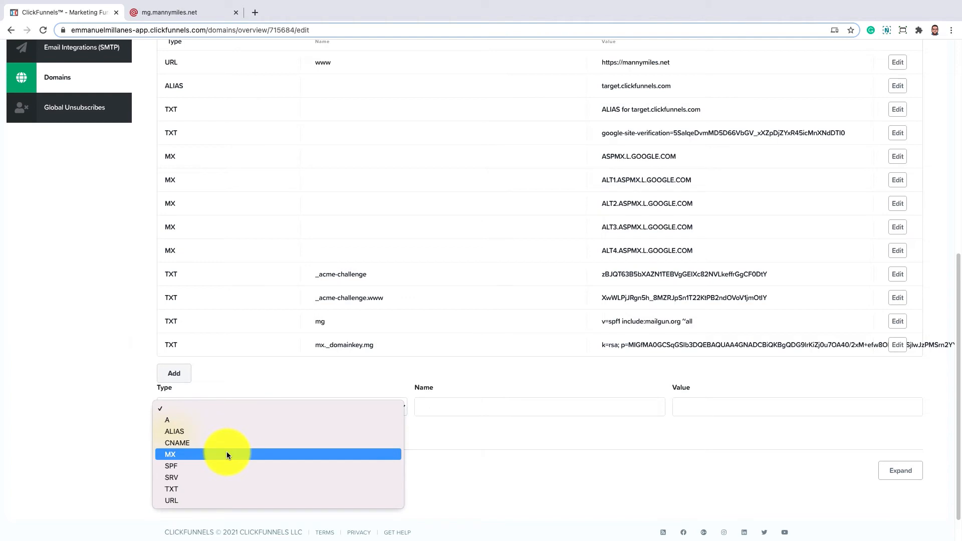
pyautogui.click(227, 454)
pyautogui.click(468, 403)
pyautogui.write('mg')
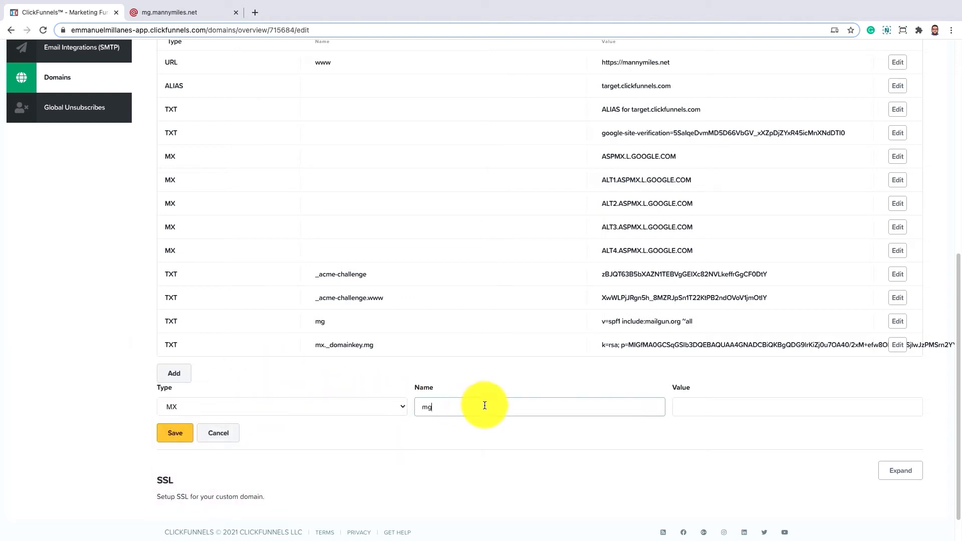
pyautogui.click(727, 399)
pyautogui.hotkey('ctrl', 'v')
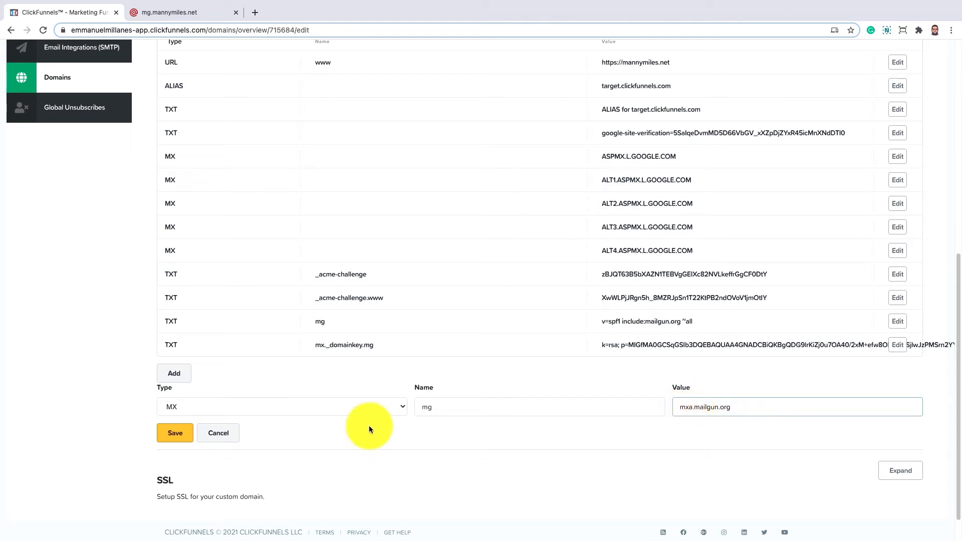
pyautogui.click(185, 434)
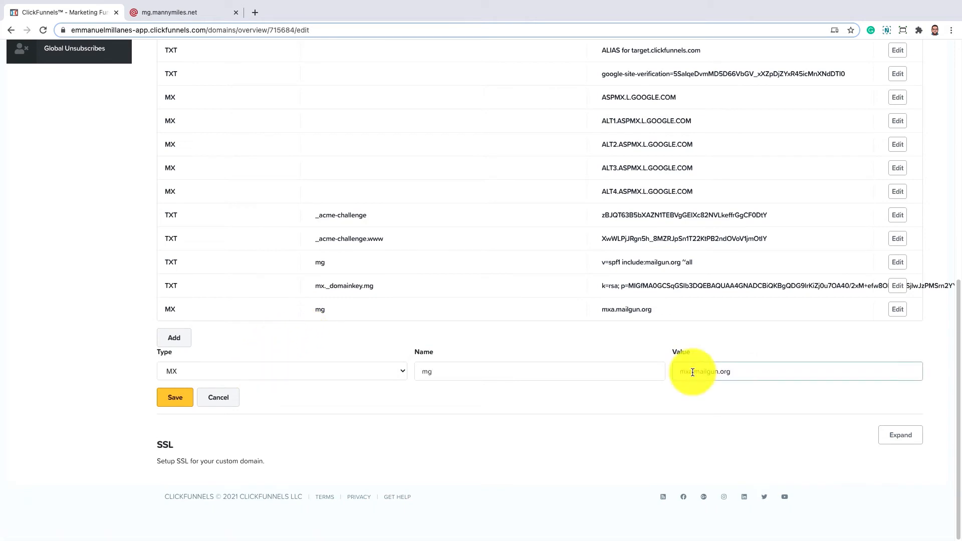
# Change the new record's value to mxb.mailgun.org and save it as a second MX record named mg.
pyautogui.click(692, 371)
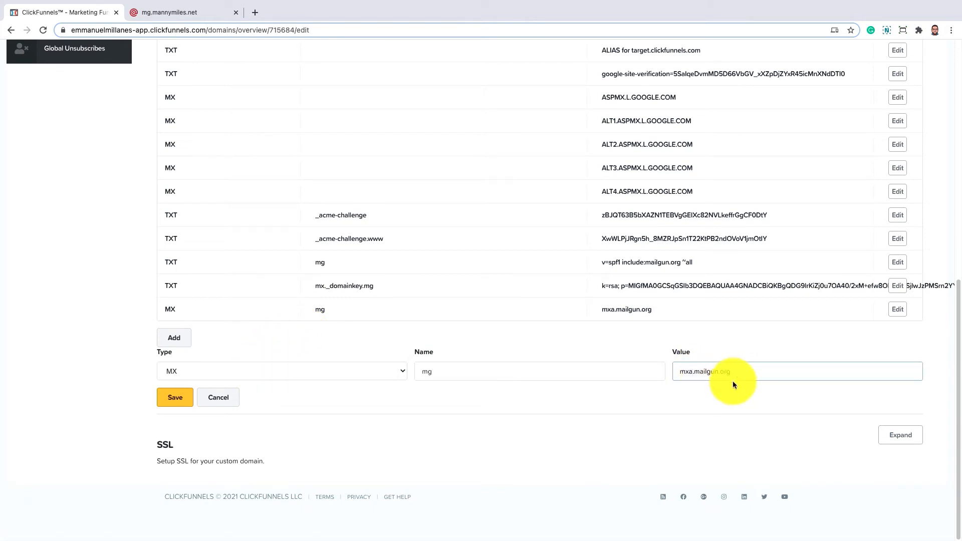
pyautogui.press('BackSpace')
pyautogui.write('b')
pyautogui.click(179, 401)
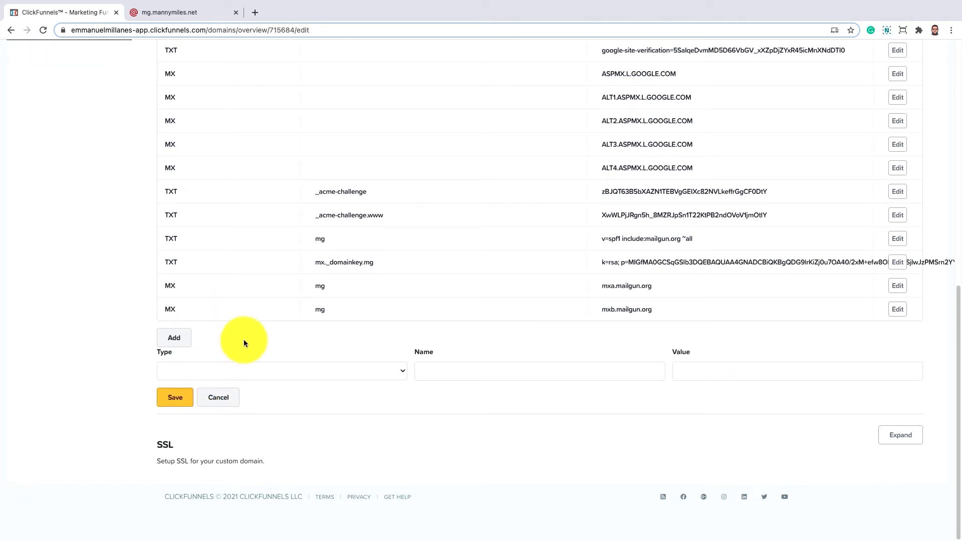
# Copy the tracking CNAME details from Mailgun and save a CNAME record in ClickFunnels named email.mg with value mailgun.org.
pyautogui.hotkey('ctrl', 'Tab')
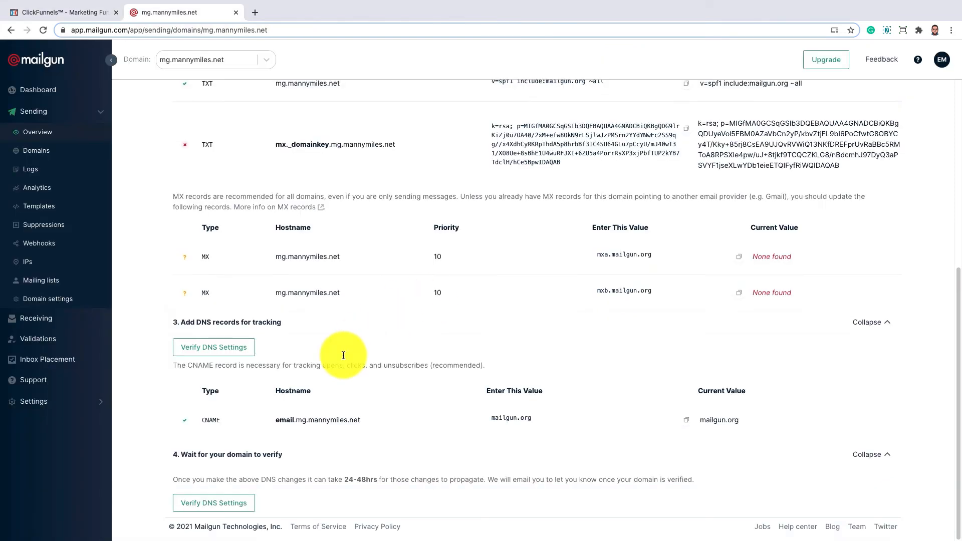
pyautogui.moveTo(271, 422); pyautogui.dragTo(305, 419)
pyautogui.click(305, 420)
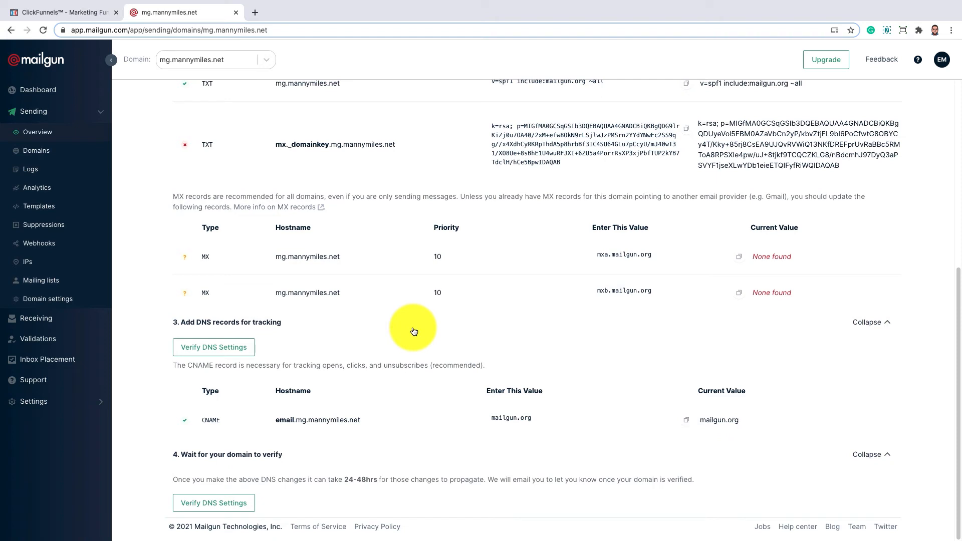
pyautogui.hotkey('ctrl', 'Tab')
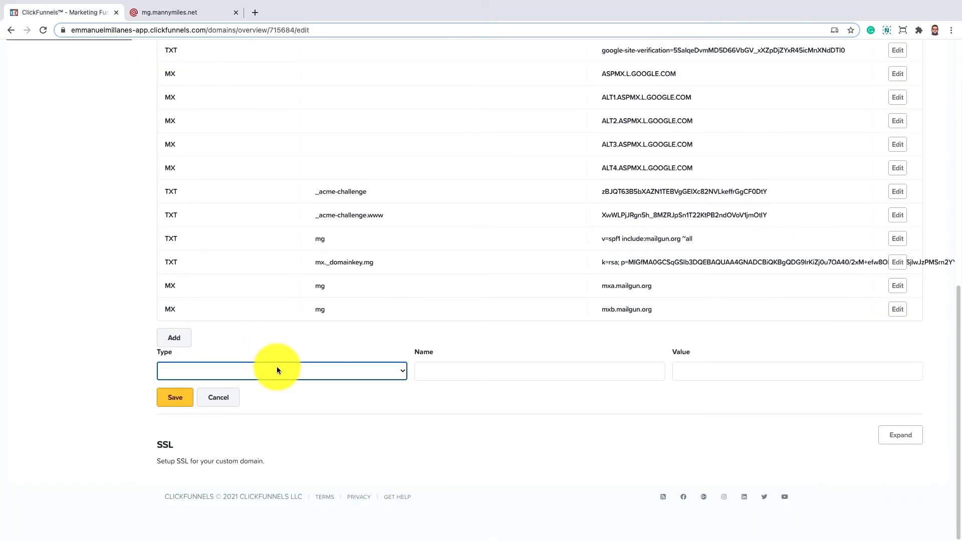
pyautogui.click(313, 372)
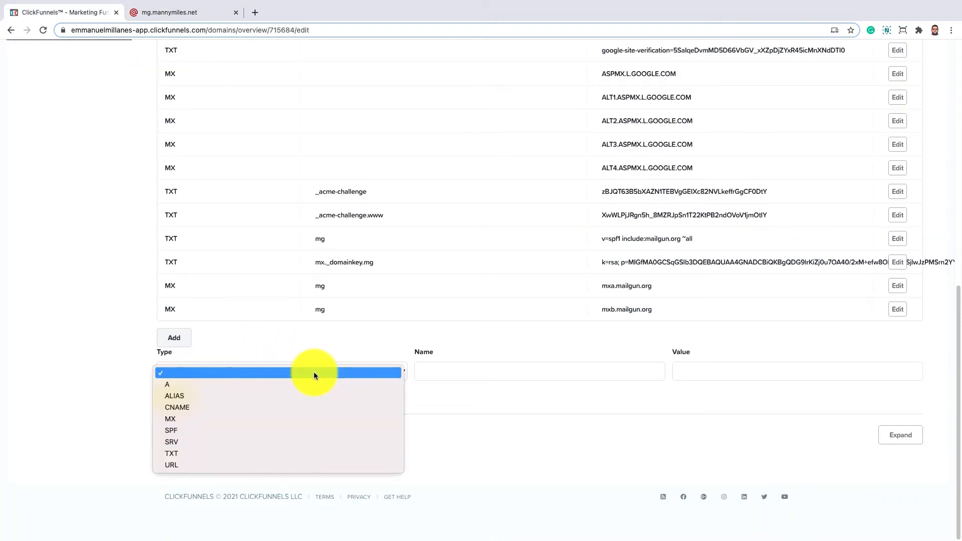
pyautogui.click(240, 405)
pyautogui.click(472, 375)
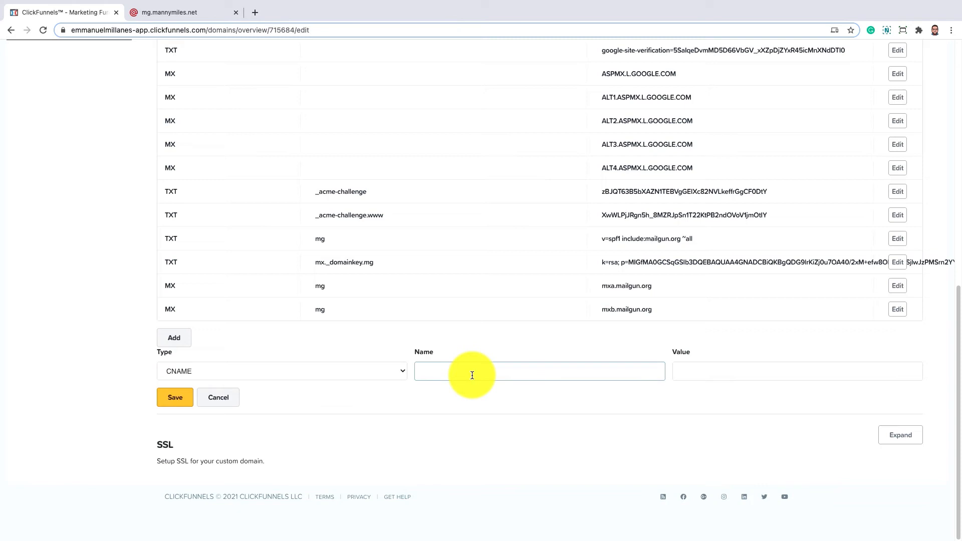
pyautogui.press('super+v')
pyautogui.click(714, 374)
pyautogui.press('super+v')
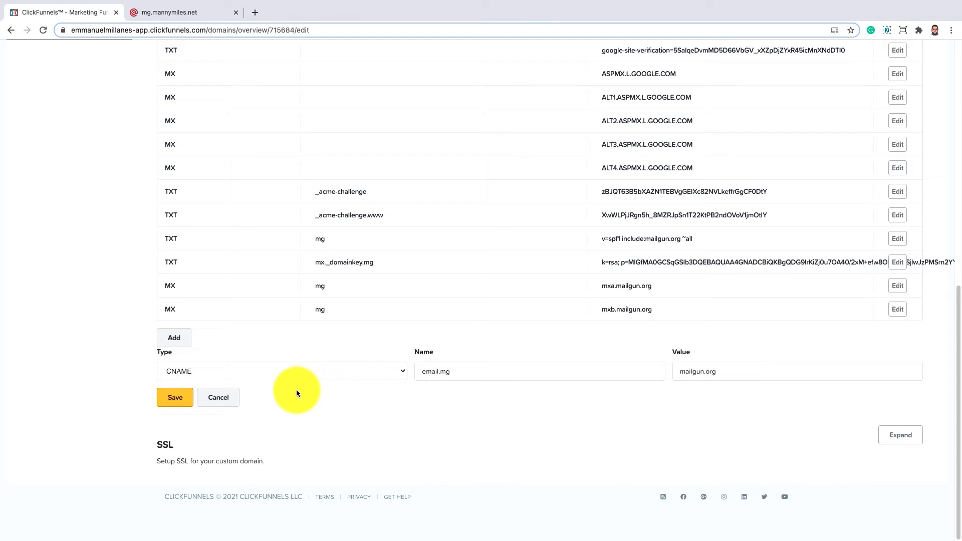
pyautogui.click(186, 403)
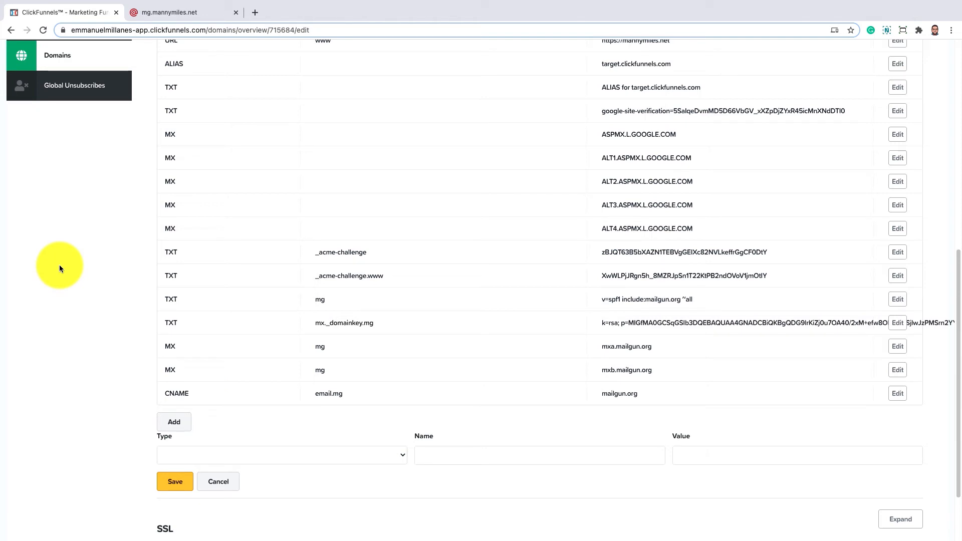
# Show the SMTP sending credentials in Mailgun and start a Transactional & Marketing email integration in ClickFunnels.
pyautogui.hotkey('ctrl', 'Tab')
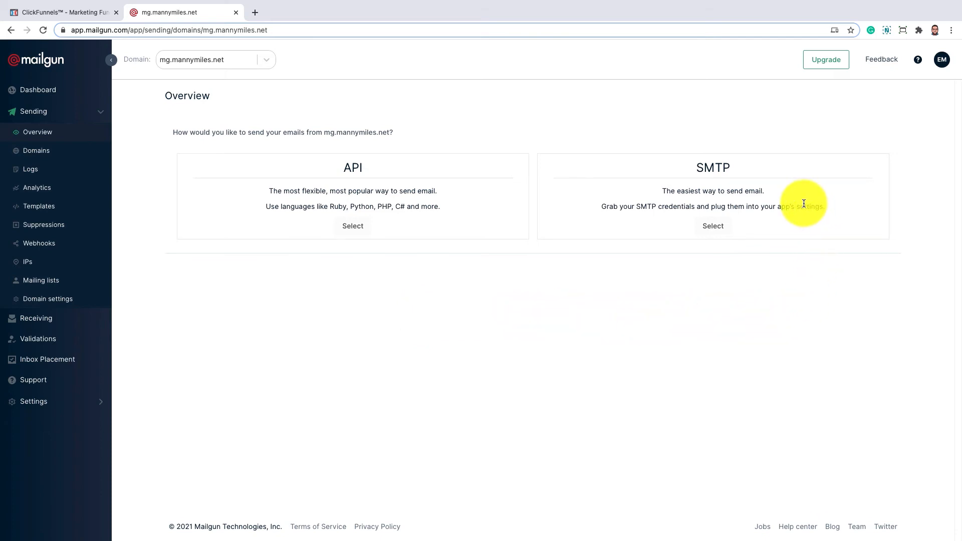
pyautogui.click(721, 230)
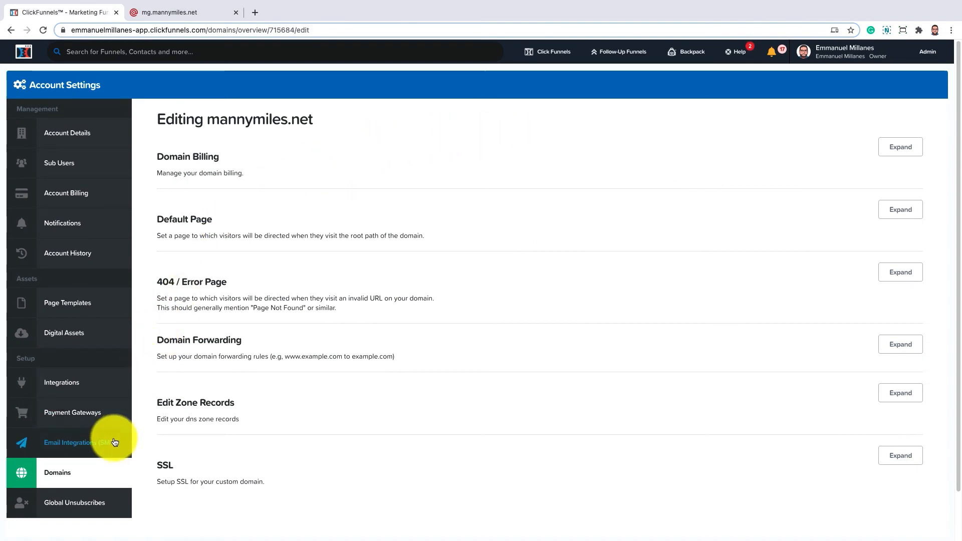
pyautogui.click(90, 451)
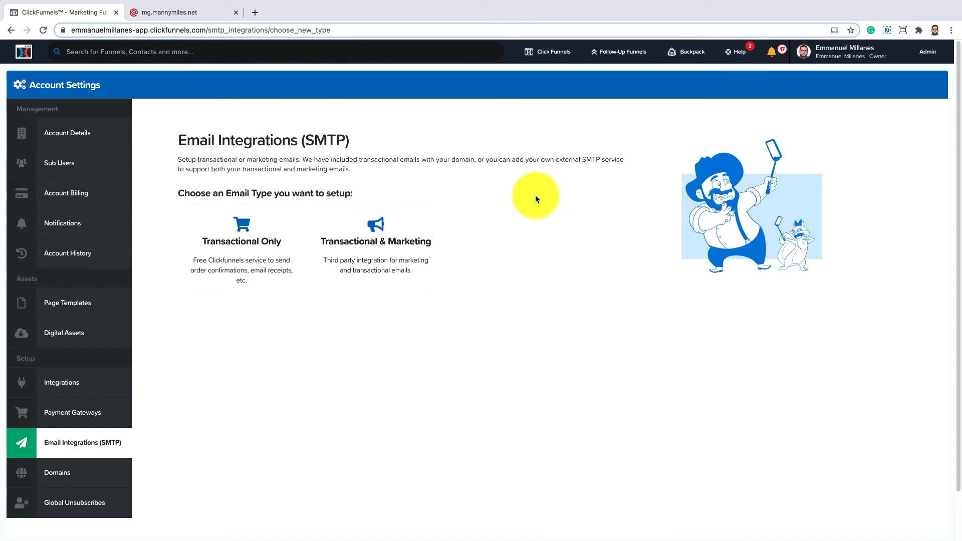
pyautogui.click(417, 224)
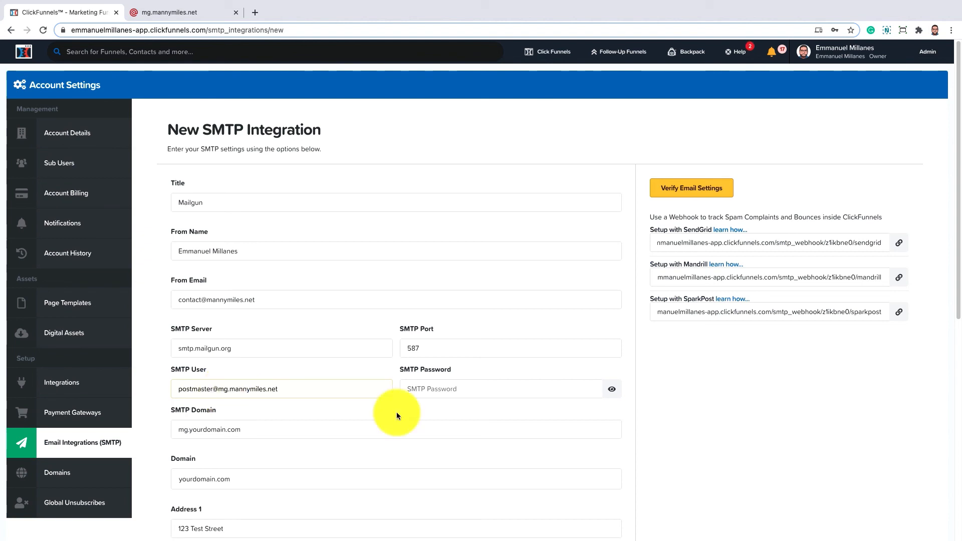
# Copy the default SMTP password from Mailgun into the SMTP Password field of the new ClickFunnels integration.
pyautogui.click(170, 13)
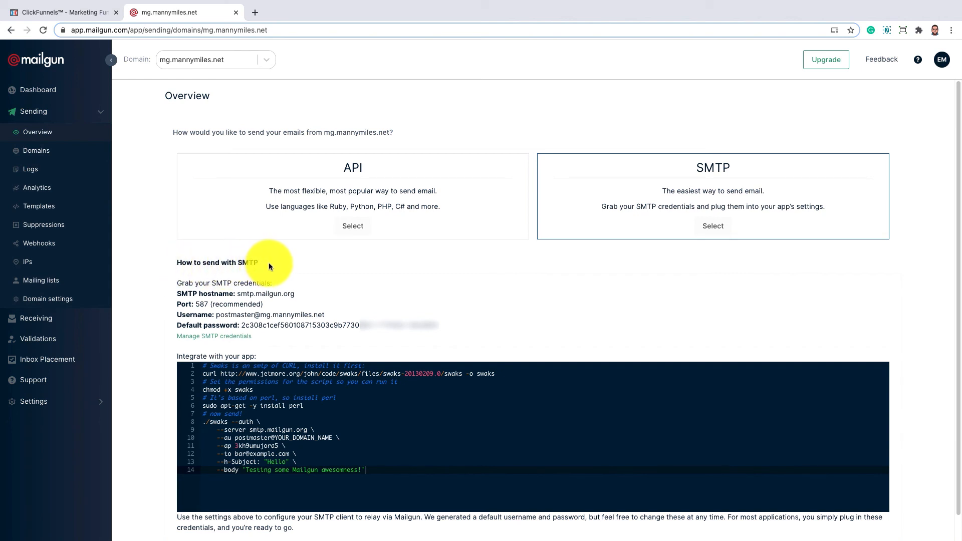
pyautogui.moveTo(241, 325); pyautogui.dragTo(439, 329)
pyautogui.hotkey('ctrl', 'shift', 'Tab')
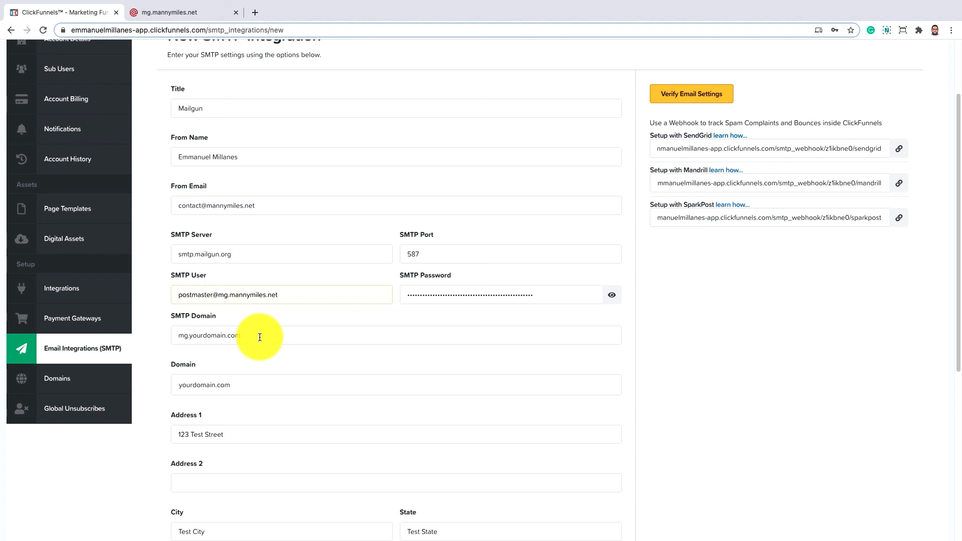
# Set the integration's SMTP Domain to mg.mannymiles.net and its Domain to mannymiles.net.
pyautogui.click(212, 337)
pyautogui.hotkey('ctrl', 'v')
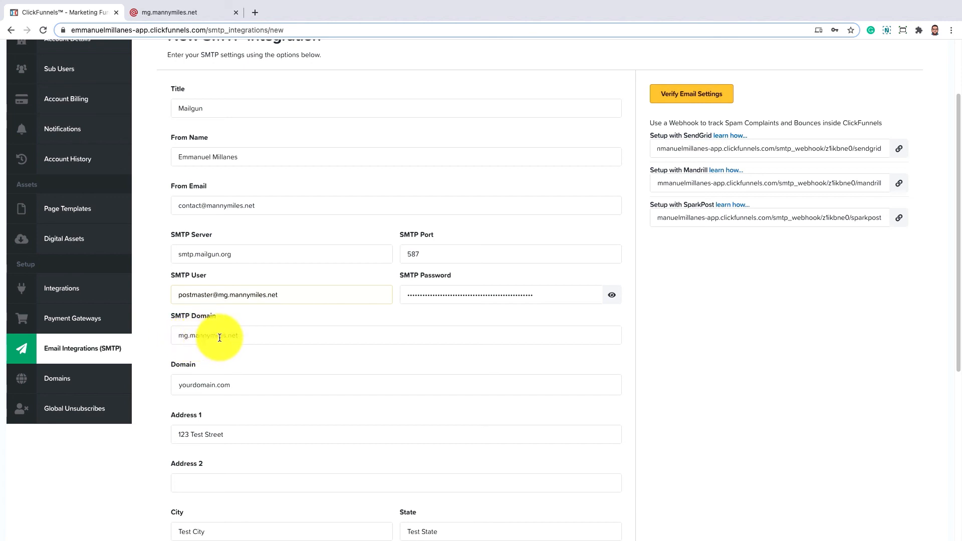
pyautogui.scroll(-3, 257, 358)
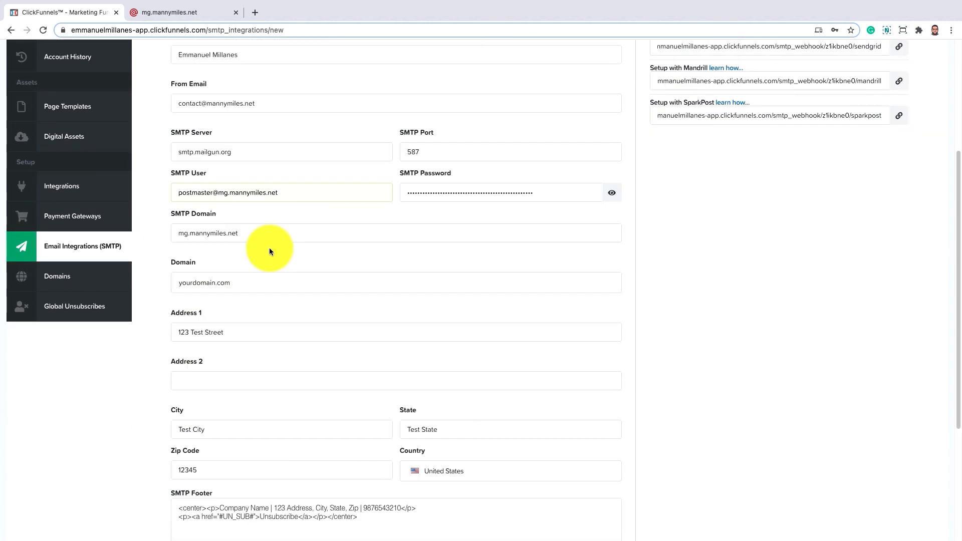
pyautogui.click(239, 281)
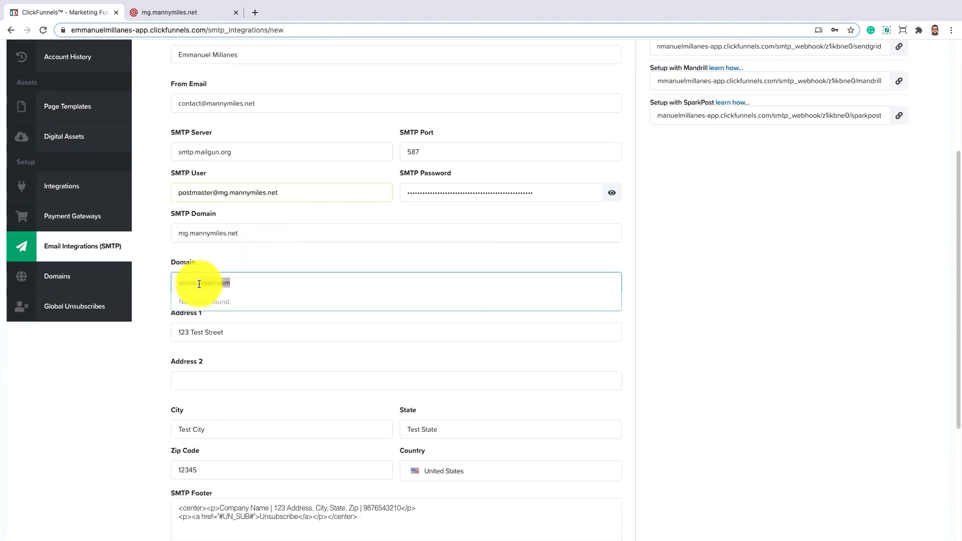
pyautogui.moveTo(199, 284); pyautogui.dragTo(149, 286)
pyautogui.press('BackSpace')
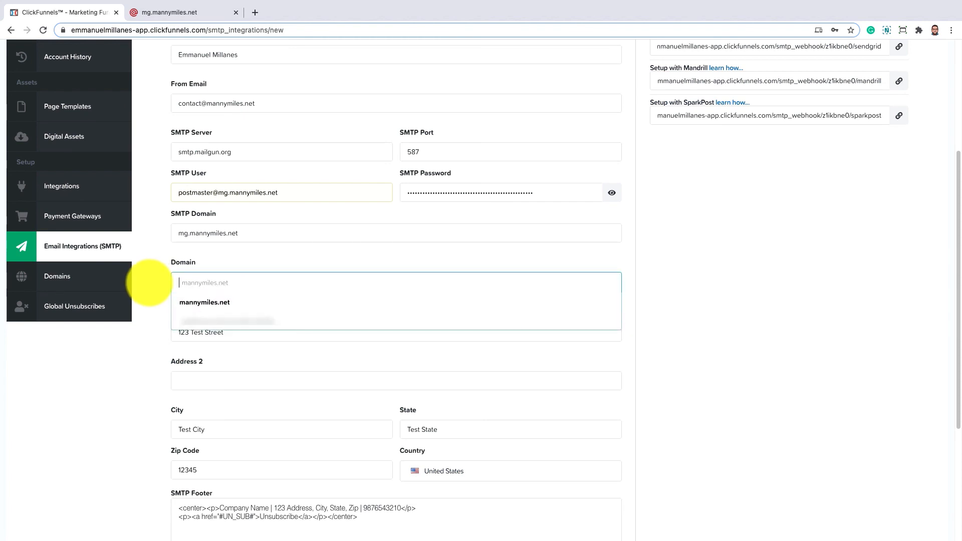
pyautogui.click(265, 303)
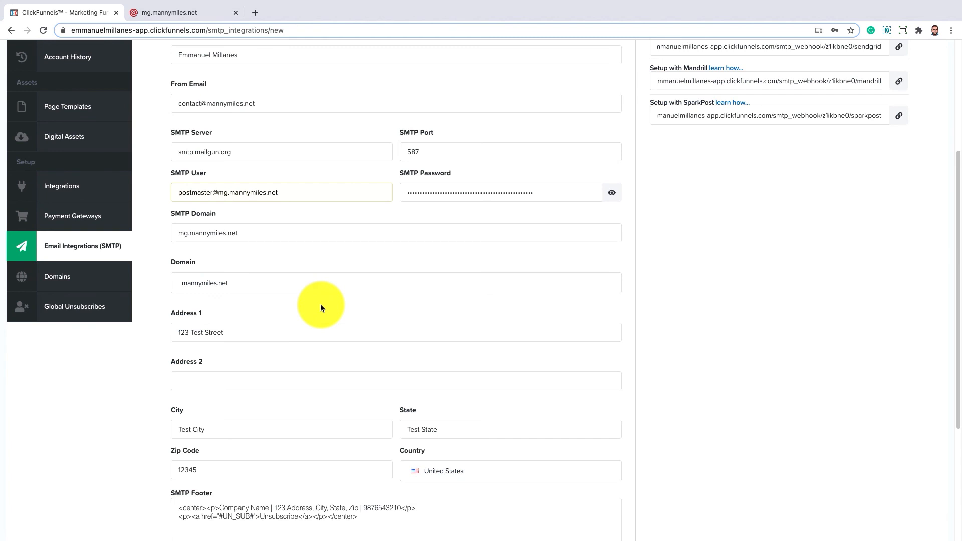
# Make Mailgun the default SMTP integration and save it.
pyautogui.scroll(-3, 320, 303)
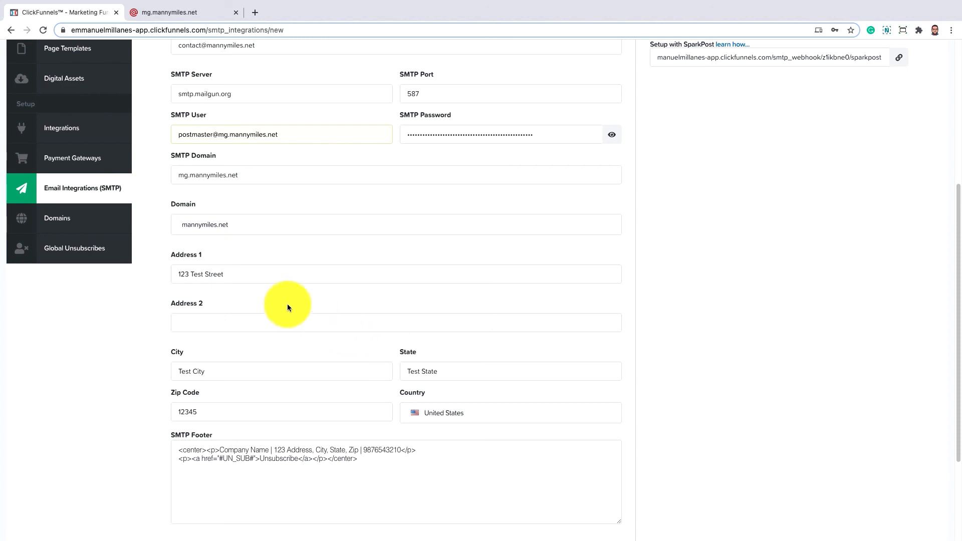
pyautogui.scroll(-2, 316, 328)
pyautogui.scroll(-1, 315, 328)
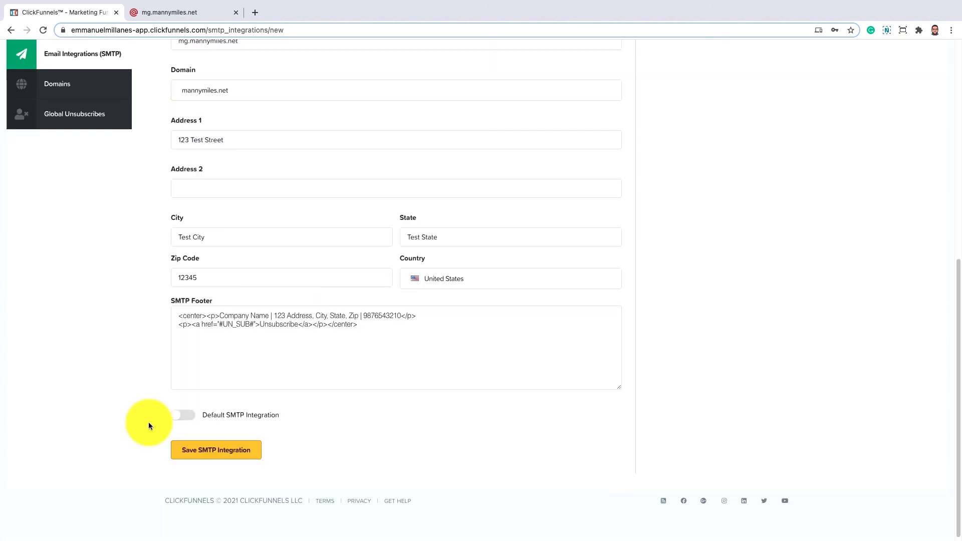
pyautogui.click(178, 421)
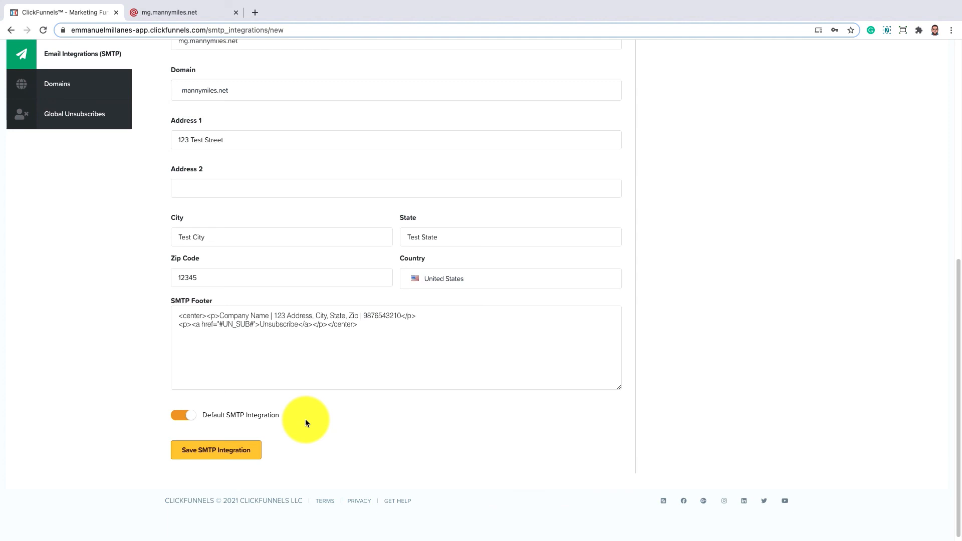
pyautogui.click(240, 460)
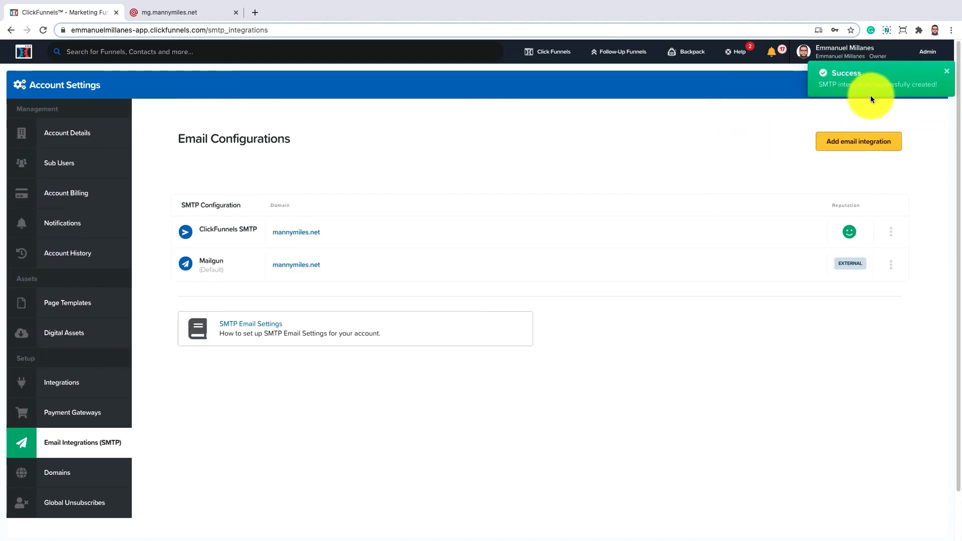